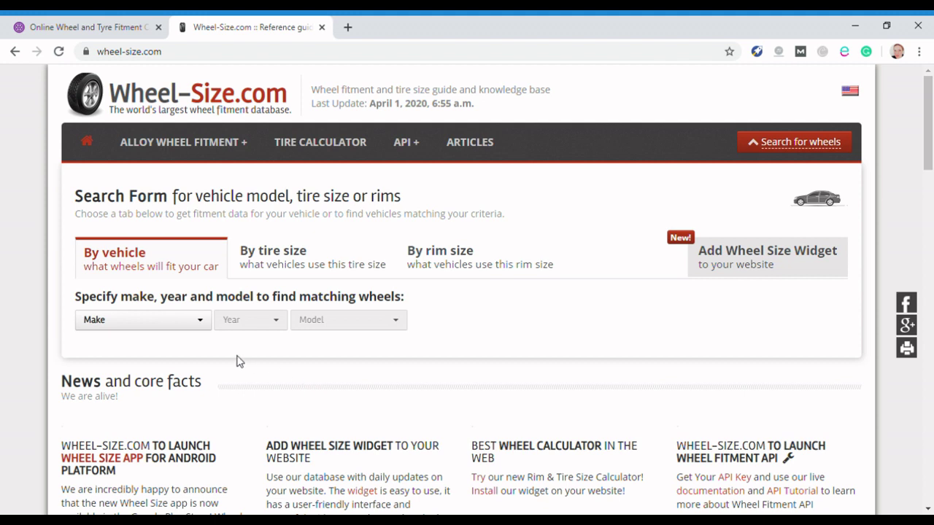
# Choose Peugeot, 1999 and 306 in the By vehicle form to load that car's fitment guide
pyautogui.click(203, 323)
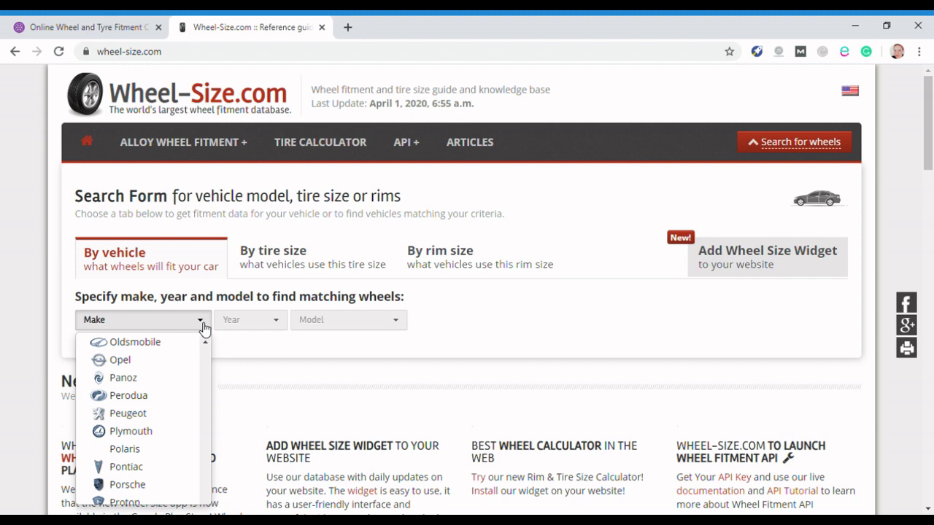
pyautogui.click(151, 420)
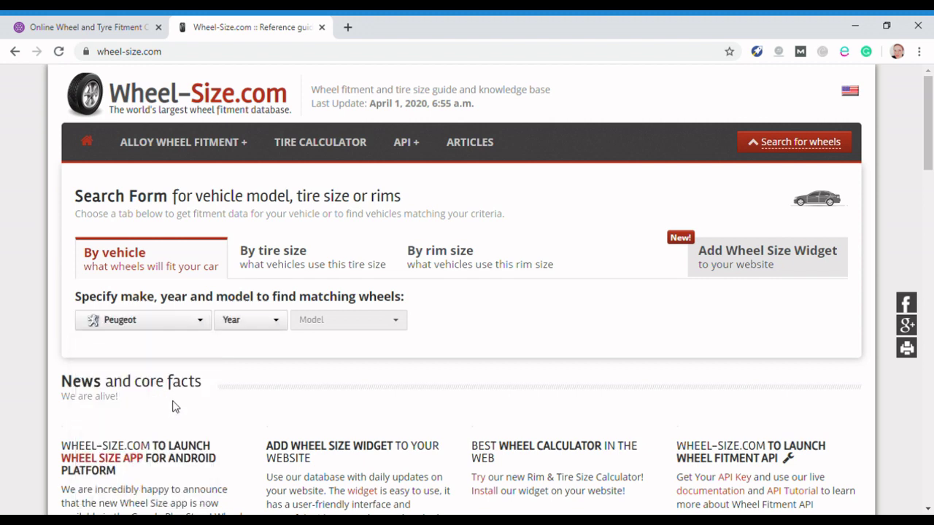
pyautogui.click(283, 326)
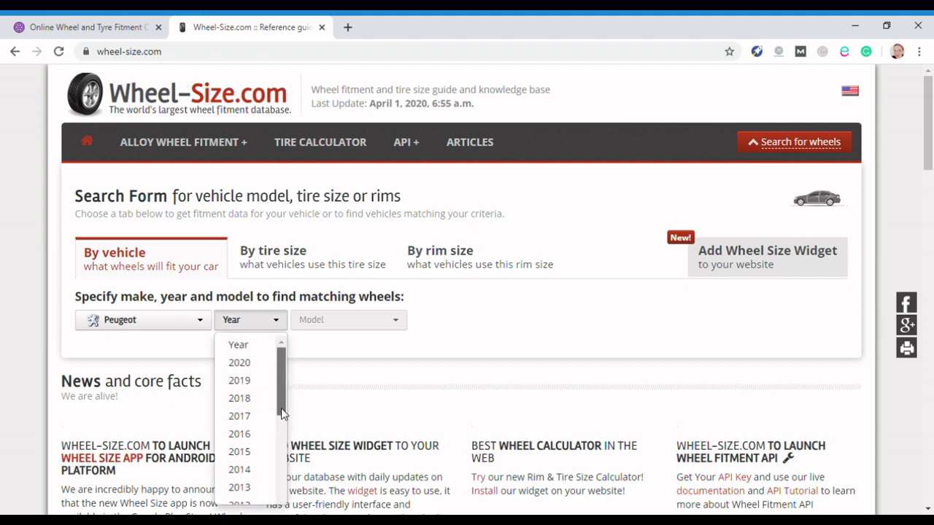
pyautogui.moveTo(282, 412); pyautogui.dragTo(283, 478)
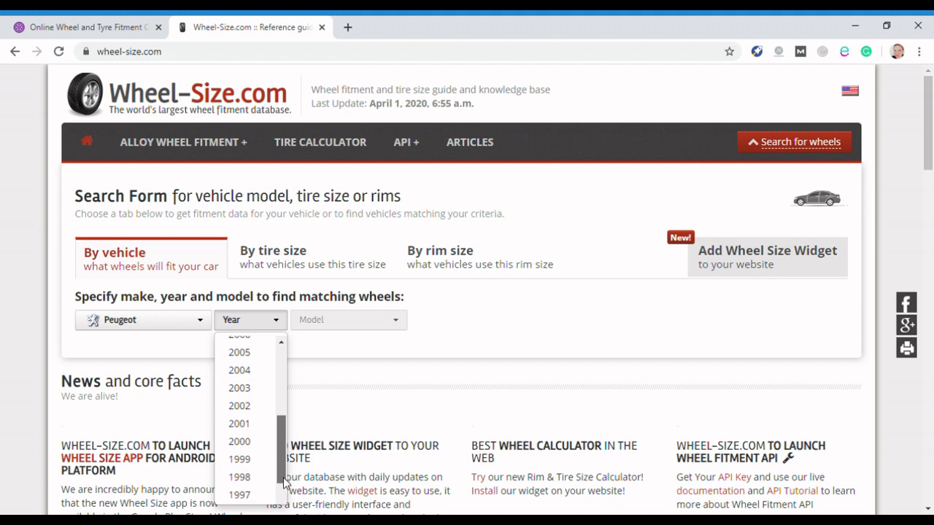
pyautogui.click(250, 452)
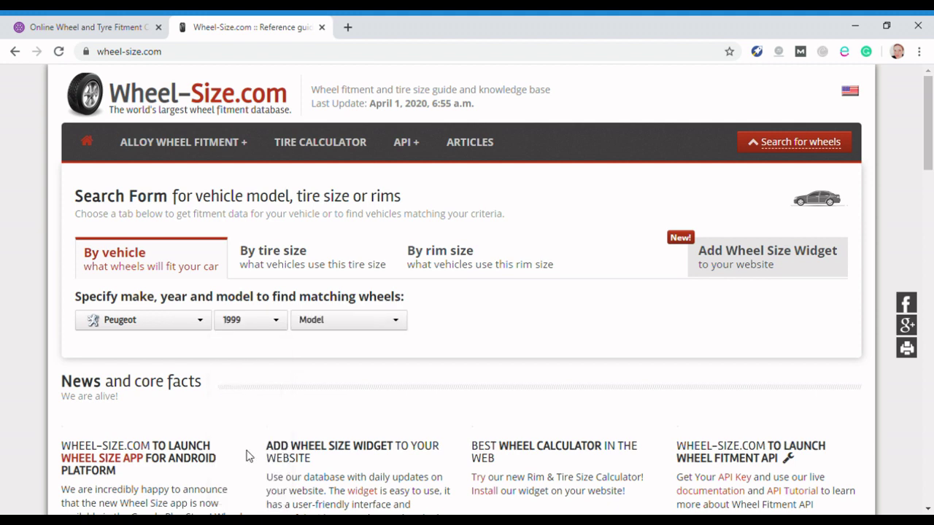
pyautogui.click(398, 323)
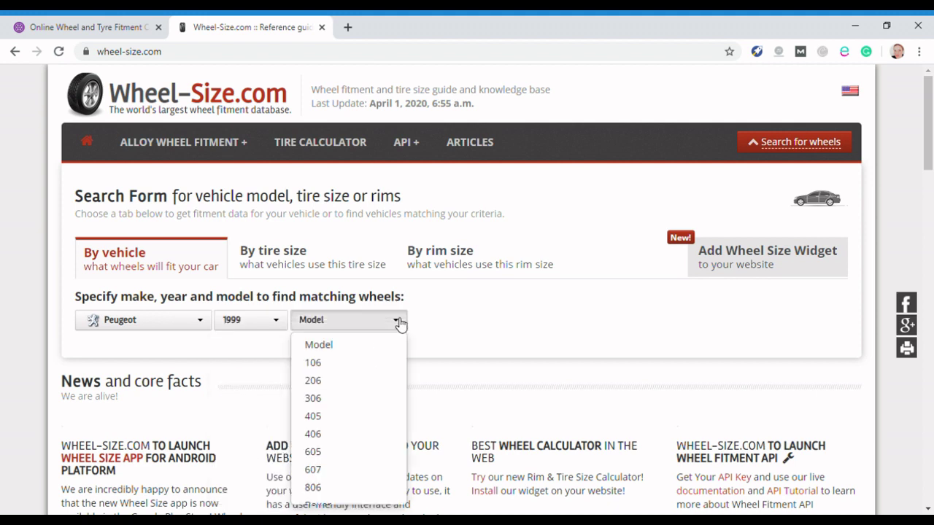
pyautogui.click(383, 399)
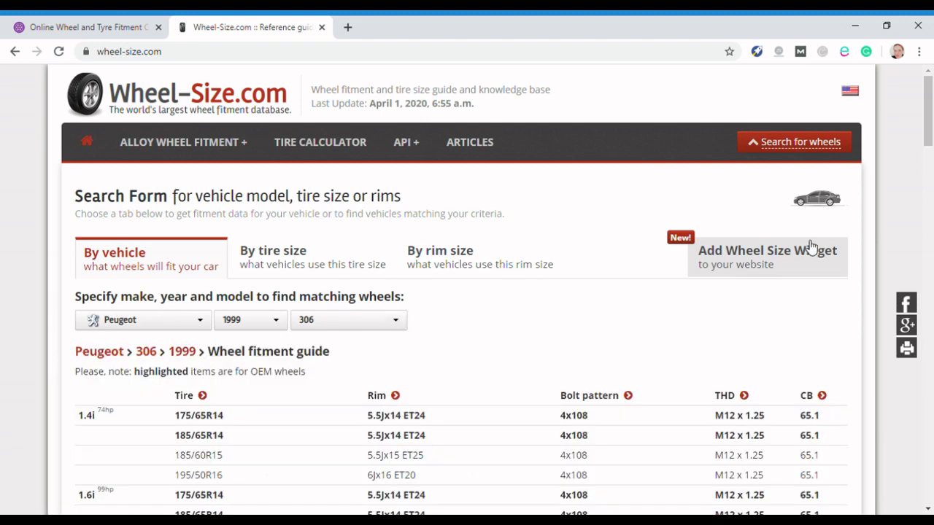
pyautogui.moveTo(931, 128); pyautogui.dragTo(931, 213)
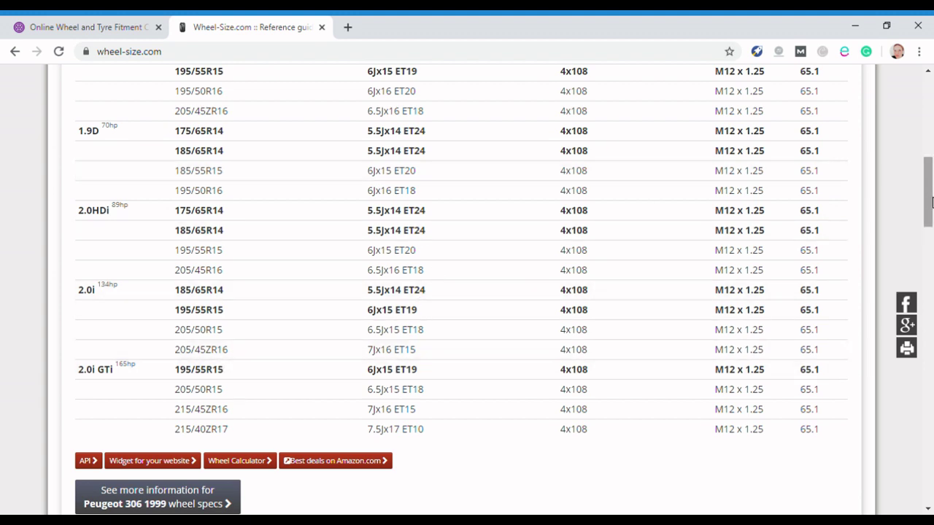
# Switch to the rim-size search and set rim diameter 16 and width 7.0
pyautogui.moveTo(929, 200); pyautogui.dragTo(929, 79)
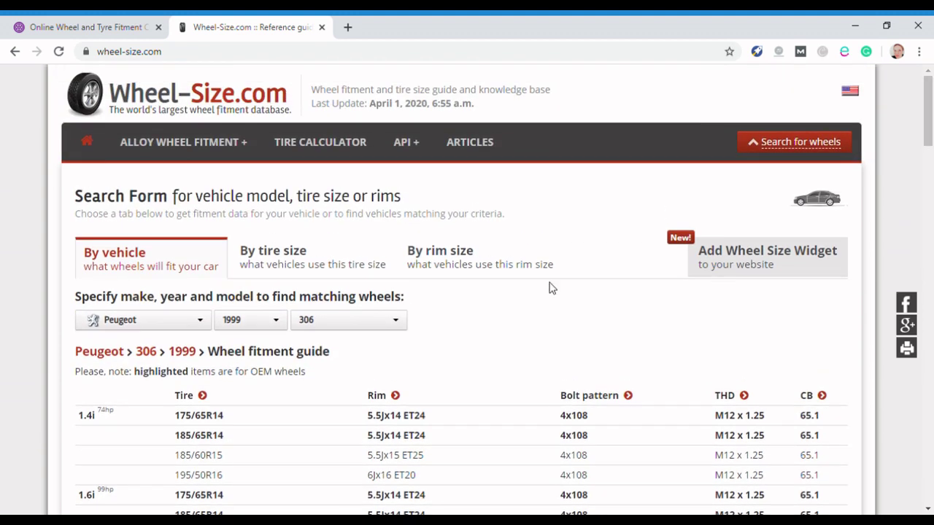
pyautogui.click(454, 269)
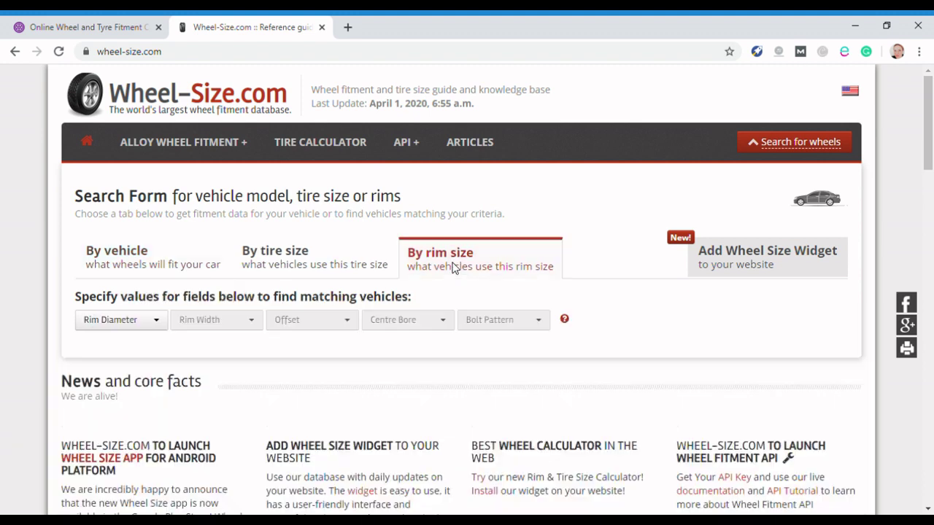
pyautogui.click(162, 328)
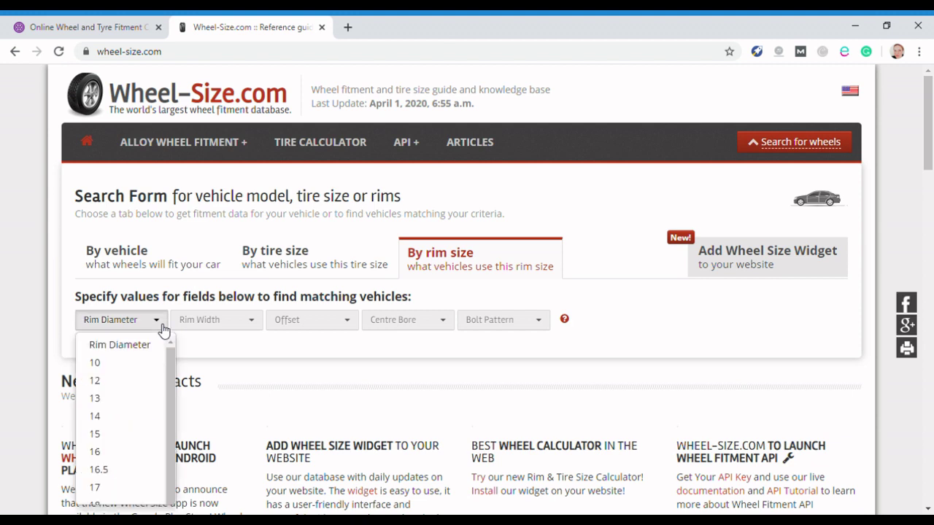
pyautogui.click(146, 458)
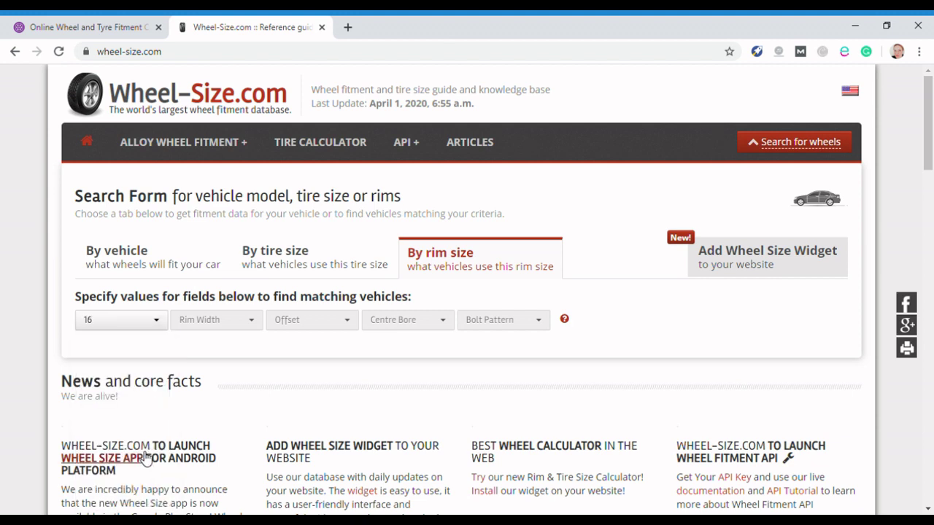
pyautogui.click(255, 326)
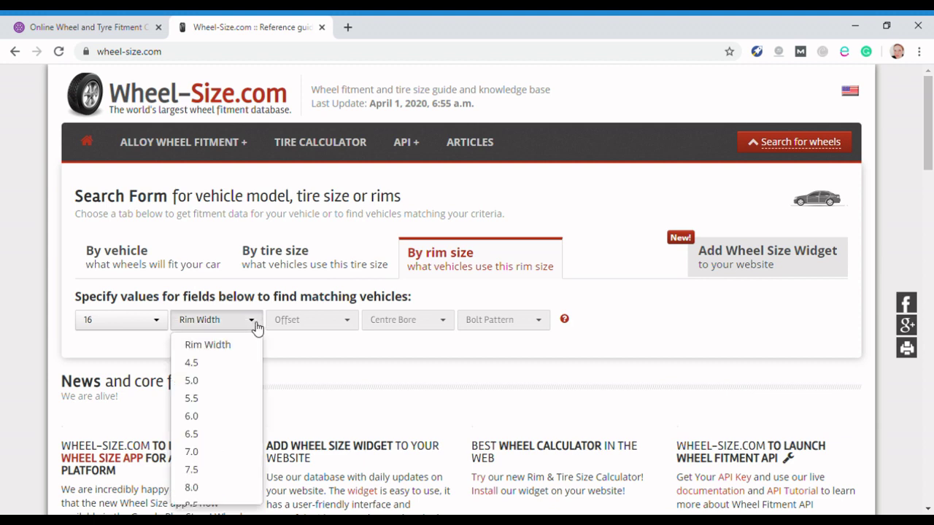
pyautogui.click(232, 454)
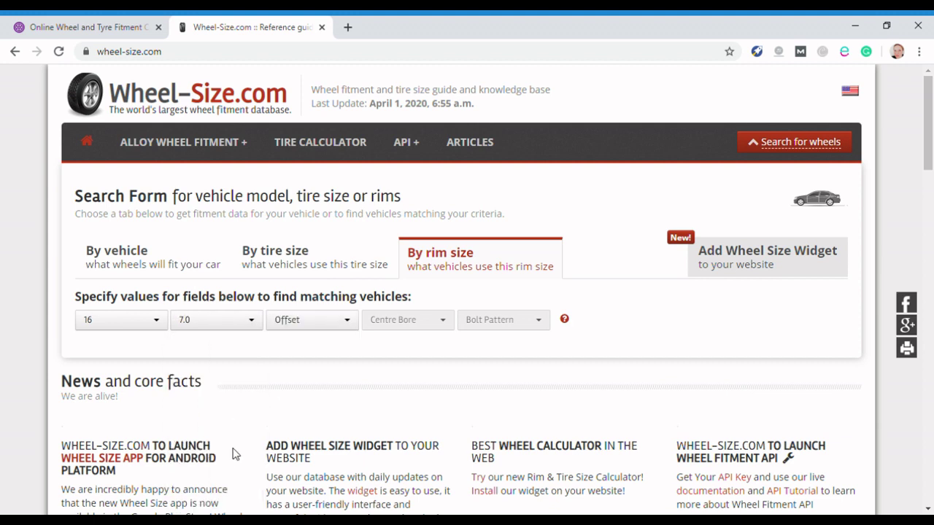
# Set offset 18.0, centre bore 65.1 and bolt pattern 4x108
pyautogui.click(353, 326)
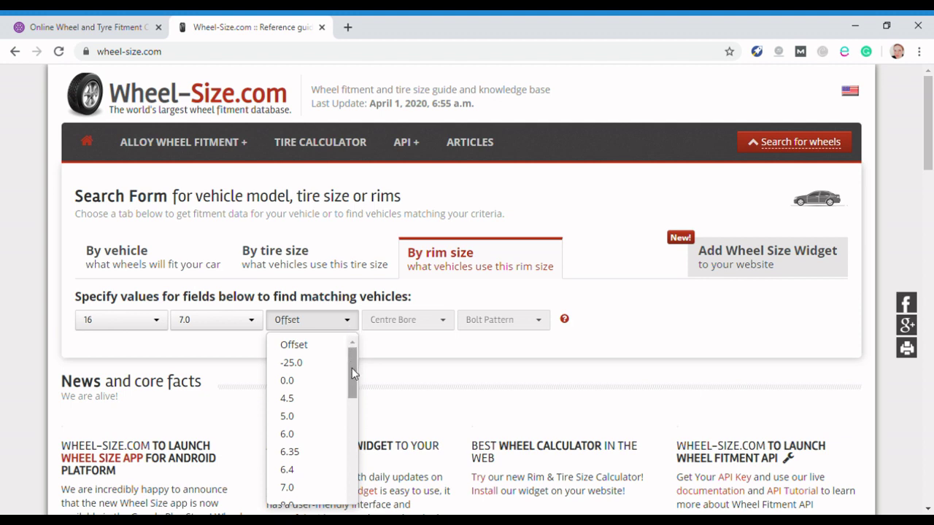
pyautogui.moveTo(352, 369); pyautogui.dragTo(354, 412)
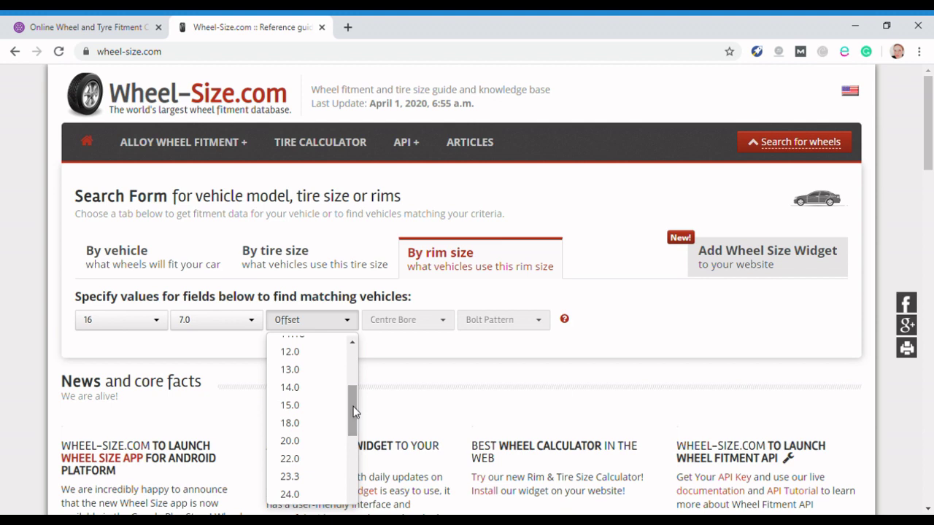
pyautogui.click(306, 425)
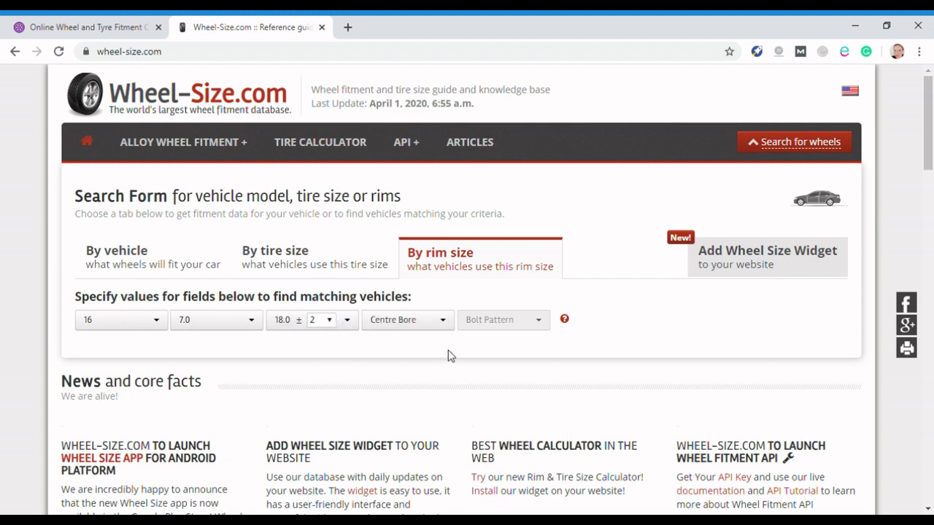
pyautogui.click(450, 326)
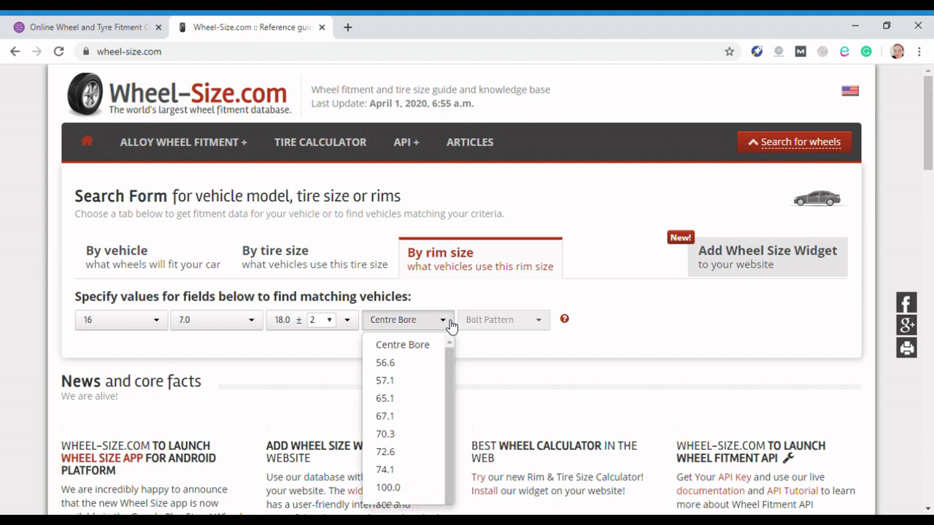
pyautogui.click(431, 403)
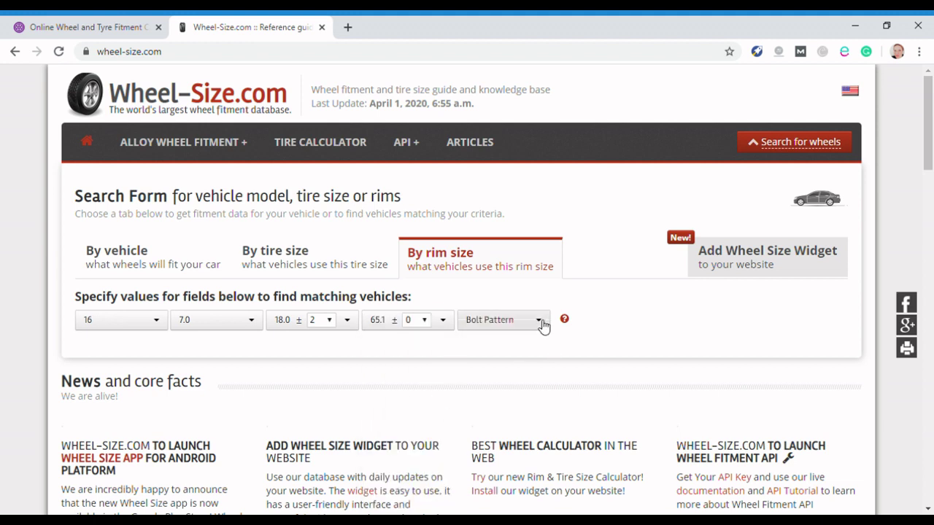
pyautogui.click(543, 326)
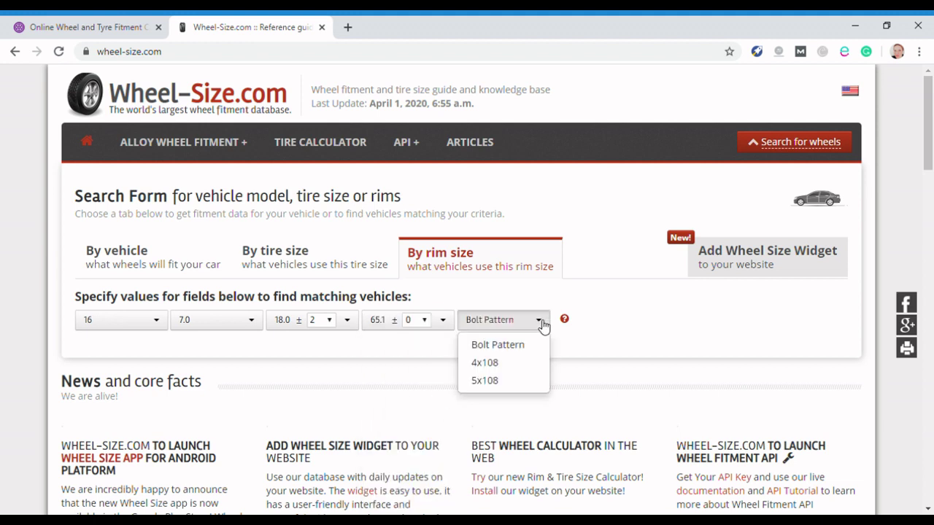
pyautogui.click(534, 372)
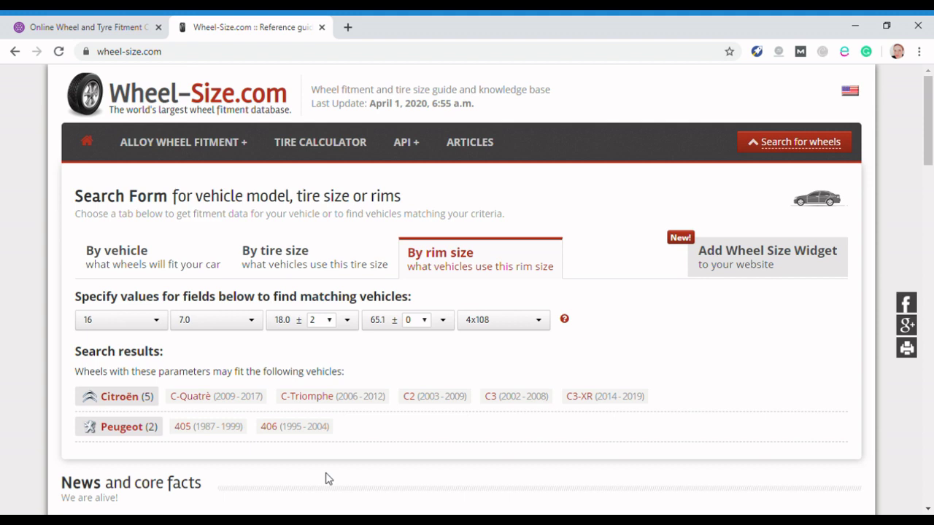
# In WillTheyFit, change the existing tyre width to 195 and diameter to 15
pyautogui.moveTo(191, 431)
pyautogui.click(113, 29)
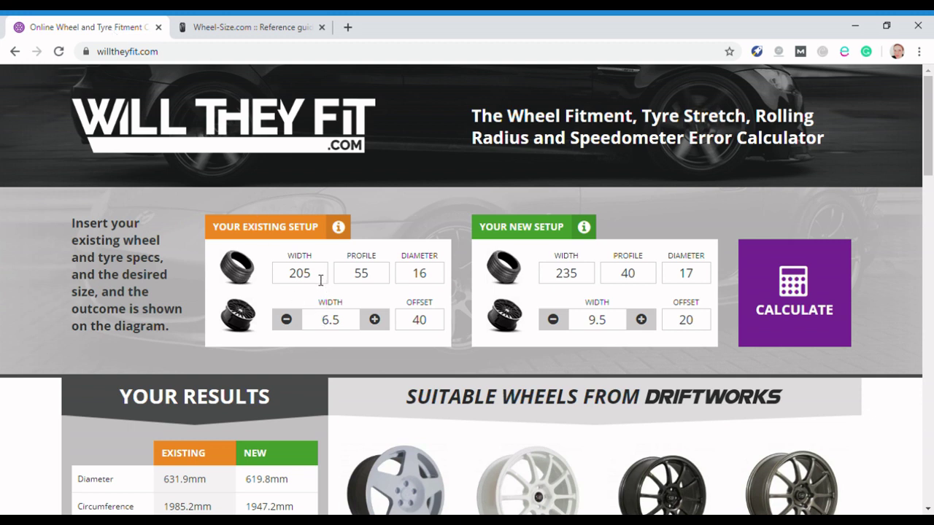
pyautogui.moveTo(312, 279); pyautogui.dragTo(298, 280)
pyautogui.write('195')
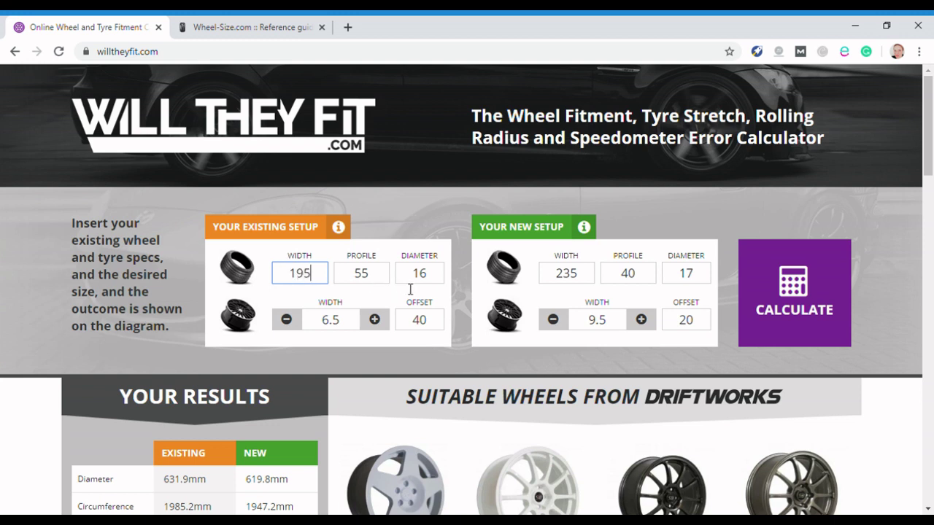
pyautogui.click(435, 277)
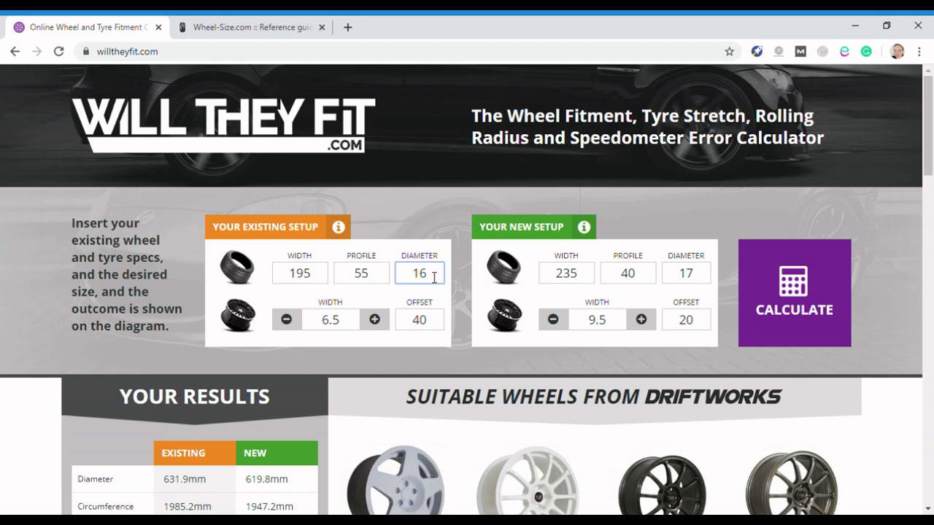
pyautogui.press('BackSpace')
pyautogui.write('5')
# Set the existing wheel width to 6 and offset to 19
pyautogui.click(288, 323)
pyautogui.click(438, 328)
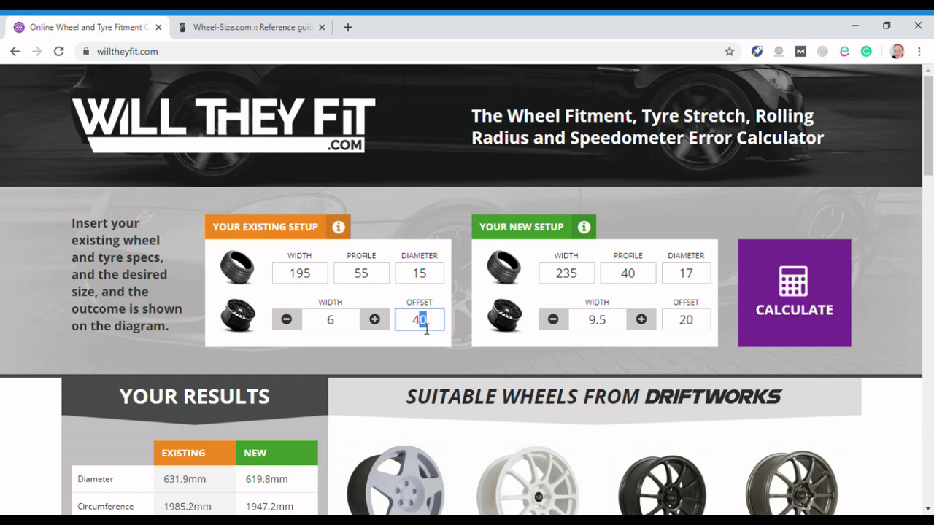
pyautogui.doubleClick(419, 325)
pyautogui.write('19')
# Change the new setup's tyre width from 235 to 205
pyautogui.click(588, 282)
pyautogui.moveTo(557, 281); pyautogui.dragTo(572, 282)
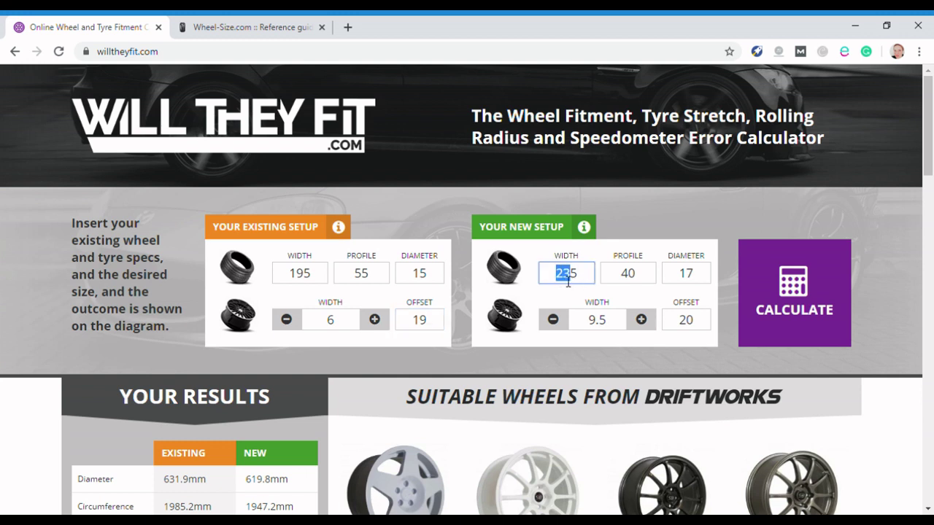
pyautogui.click(586, 280)
pyautogui.moveTo(585, 280); pyautogui.dragTo(561, 283)
pyautogui.write('205')
# Reduce the new wheel width from 9.5 to 7 and set its offset to 25
pyautogui.click(553, 320)
pyautogui.click(554, 321)
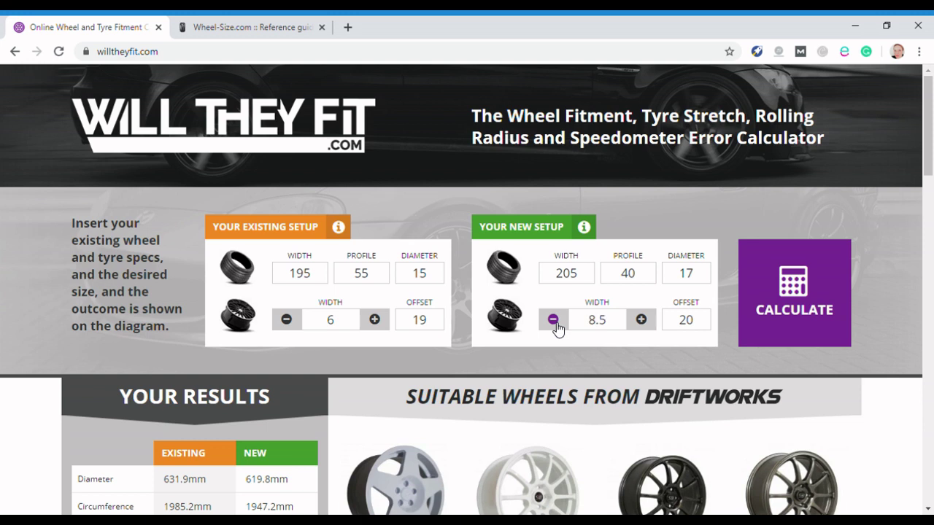
pyautogui.click(553, 321)
pyautogui.click(554, 321)
pyautogui.click(554, 321)
pyautogui.moveTo(701, 323); pyautogui.dragTo(685, 328)
pyautogui.write('25')
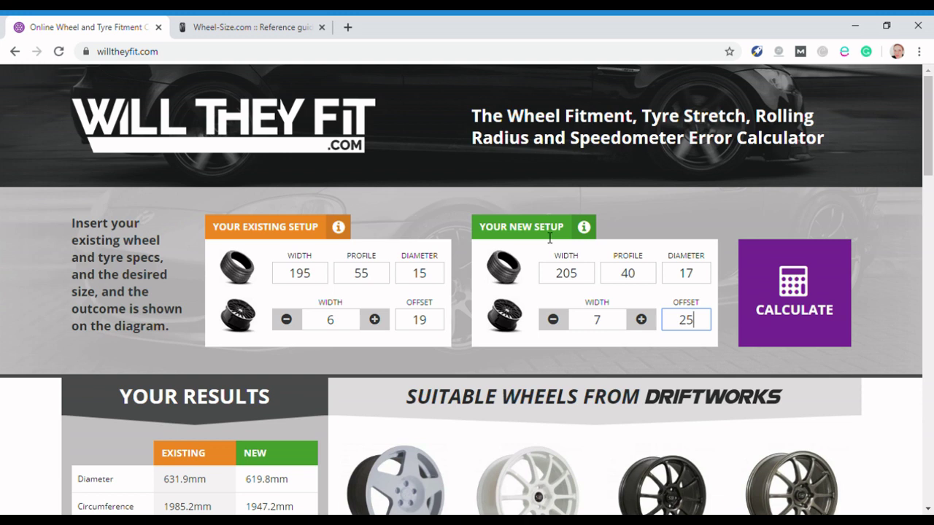
# Calculate the comparison and scroll to the results table and 17x7 Driftworks wheel suggestions
pyautogui.click(793, 313)
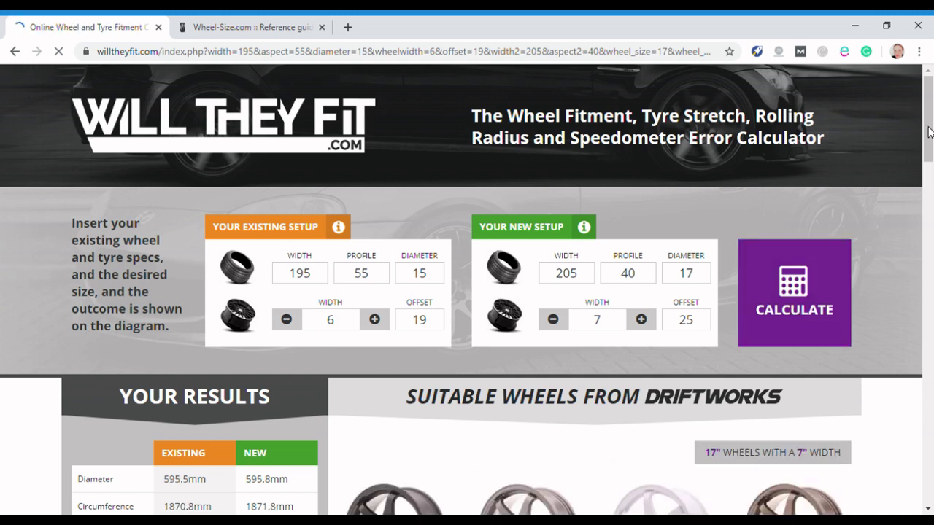
pyautogui.moveTo(930, 131); pyautogui.dragTo(930, 159)
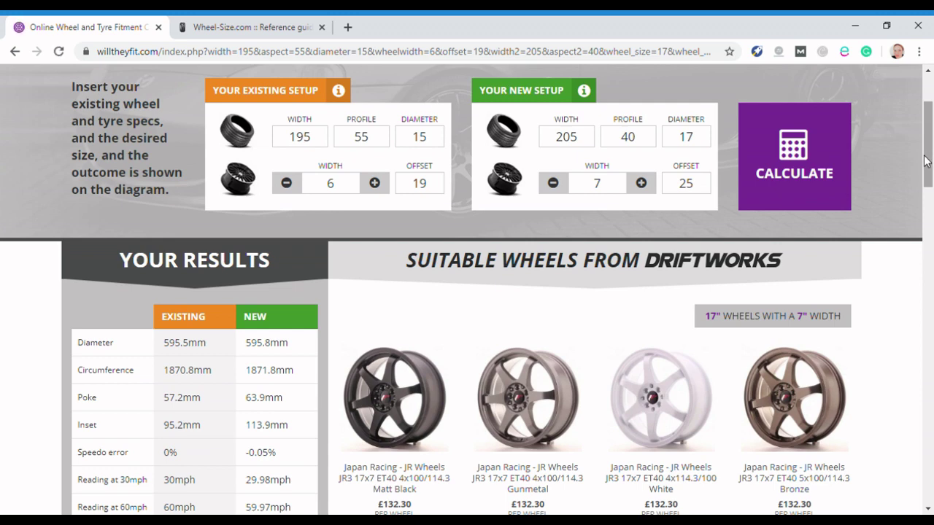
pyautogui.moveTo(929, 161); pyautogui.dragTo(931, 186)
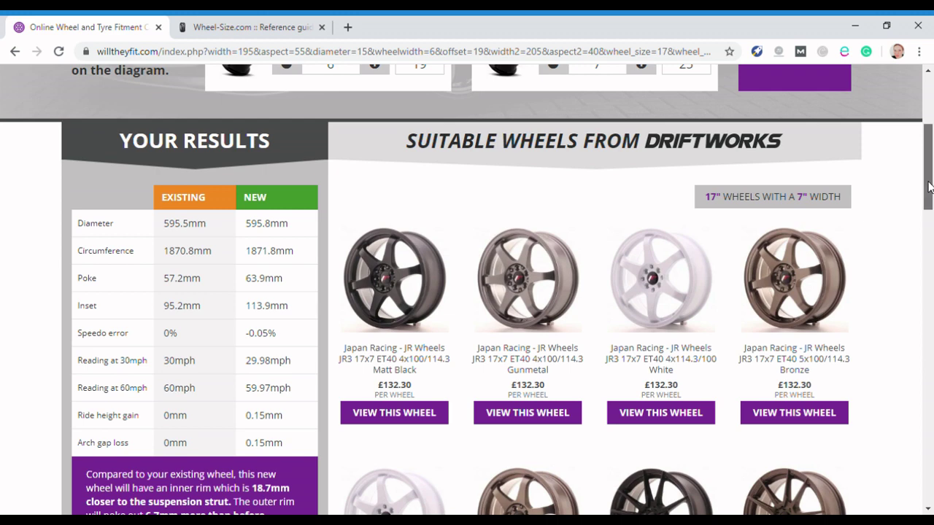
pyautogui.moveTo(929, 186); pyautogui.dragTo(929, 200)
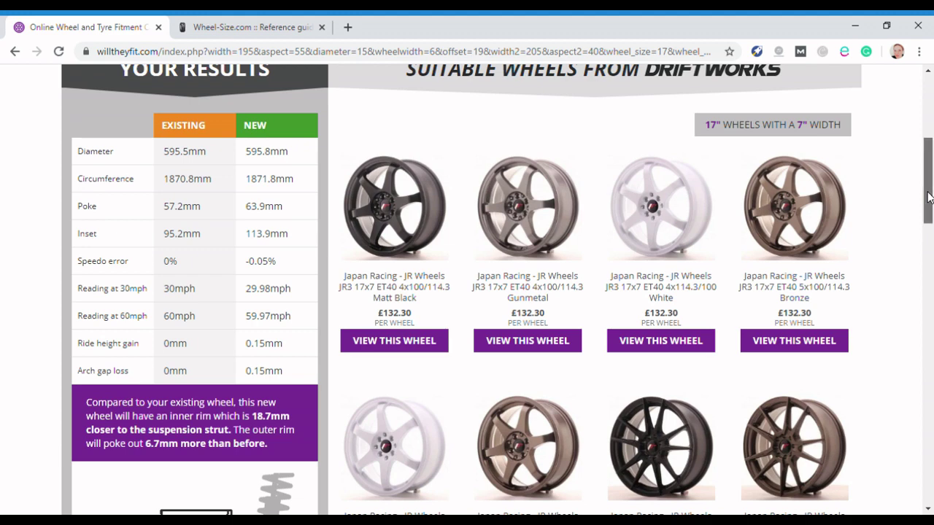
# Scroll to the summary box showing 18.7mm closer to the strut and 6.7mm more poke
pyautogui.moveTo(928, 197); pyautogui.dragTo(929, 232)
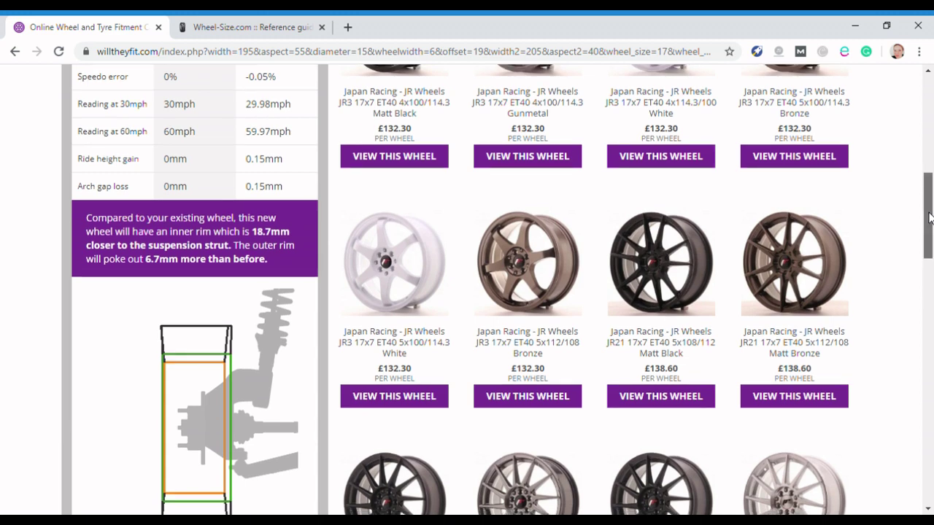
# Scroll down to the full fitment diagram and its 15x6 ET19 vs 17x7 ET25 legend
pyautogui.moveTo(929, 216); pyautogui.dragTo(929, 250)
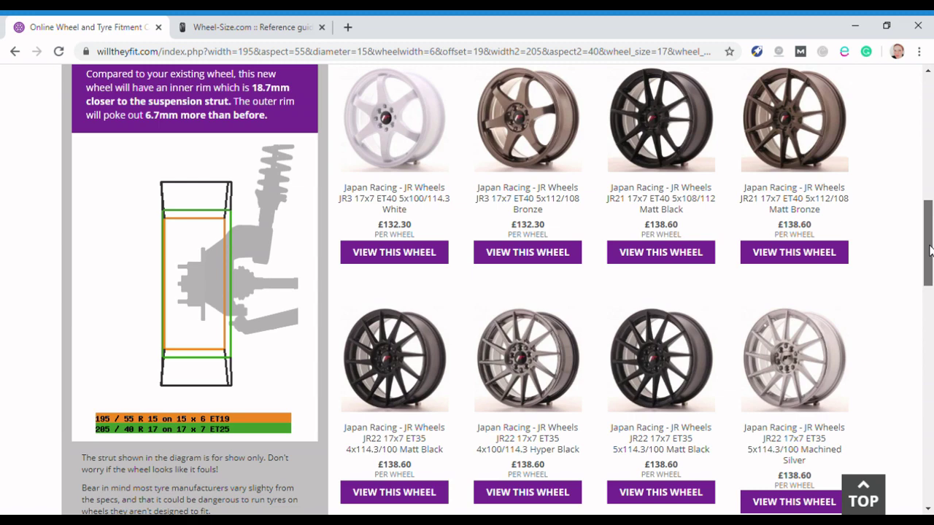
pyautogui.moveTo(929, 250); pyautogui.dragTo(929, 276)
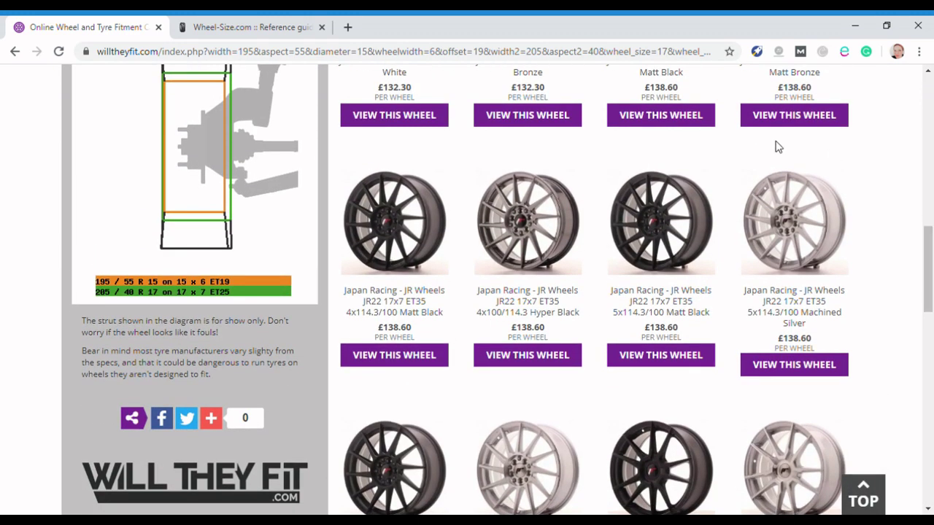